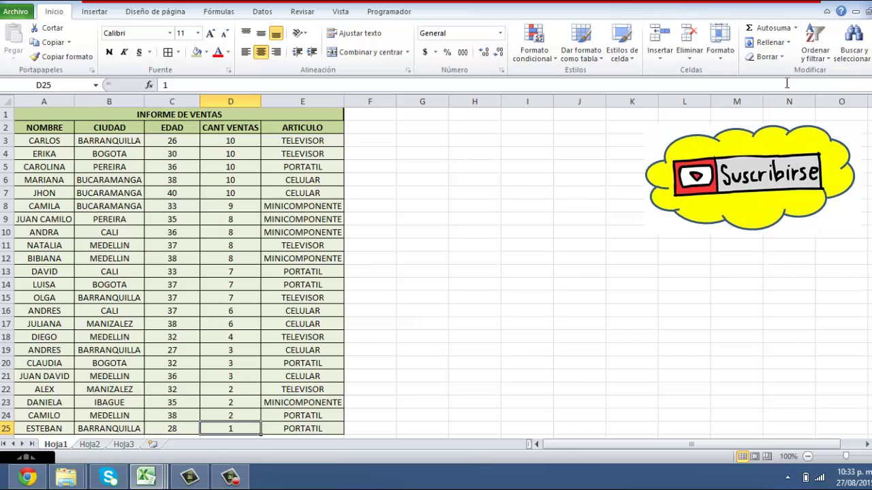
Open the Orden personalizado dialog from Ordenar y filtrar and move it aside
{"action": "left_click", "coordinate": [822, 53]}
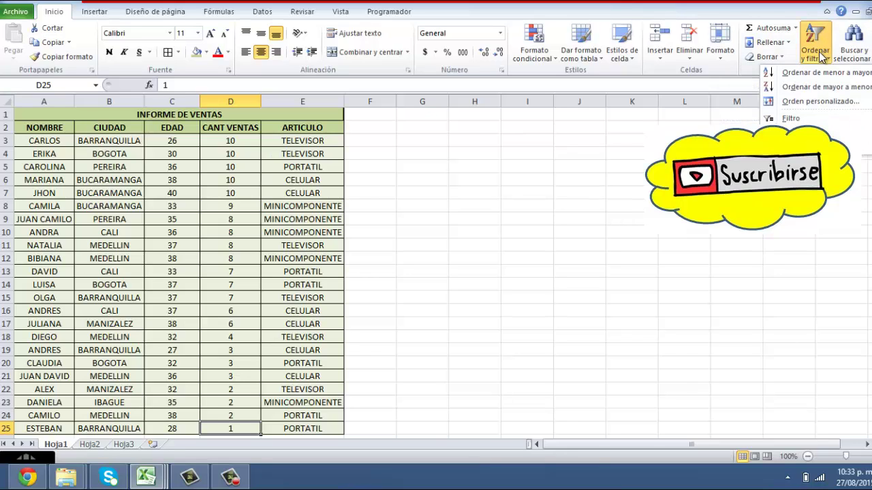
{"action": "left_click", "coordinate": [814, 102]}
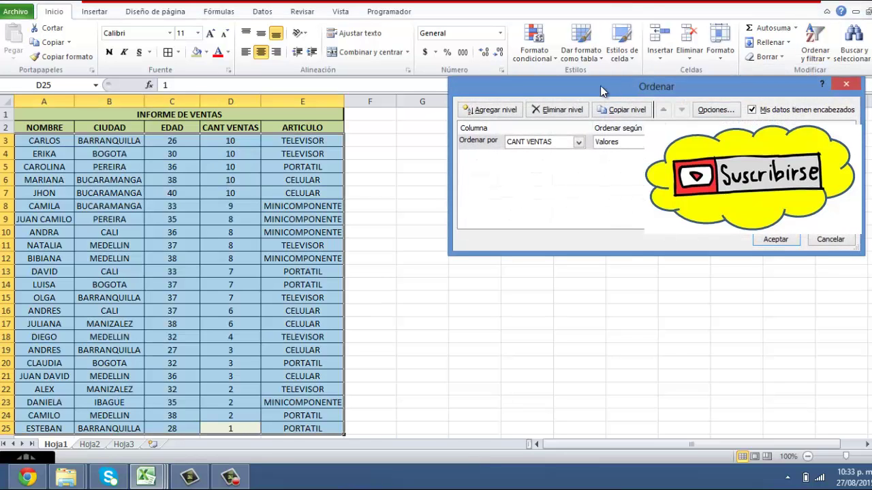
{"action": "left_click_drag", "start_coordinate": [600, 88], "coordinate": [512, 114]}
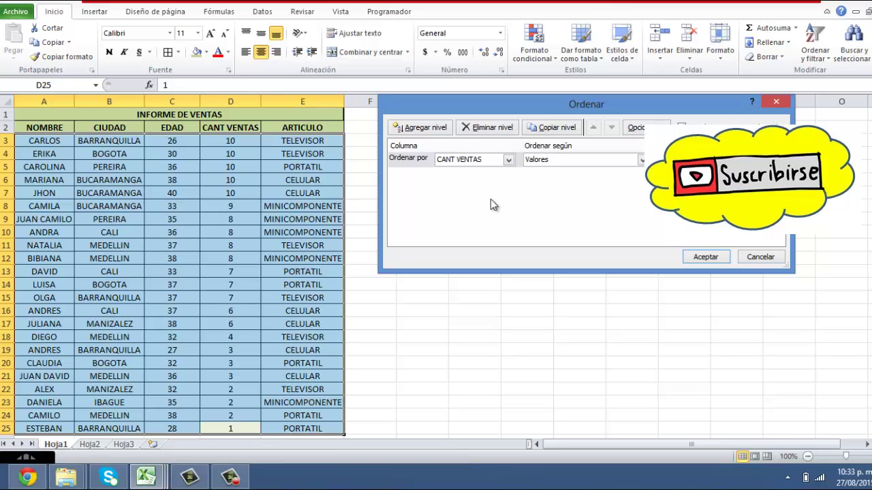
{"action": "left_click", "coordinate": [434, 129]}
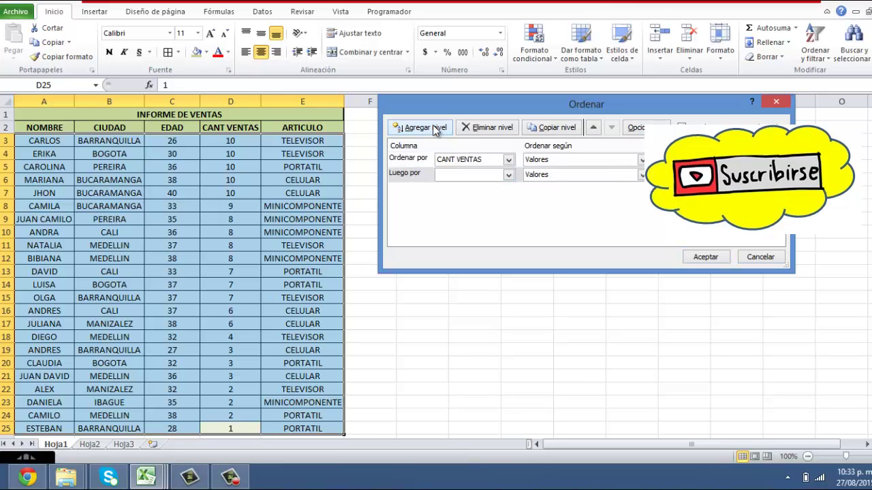
{"action": "left_click", "coordinate": [434, 129]}
{"action": "left_click", "coordinate": [433, 129]}
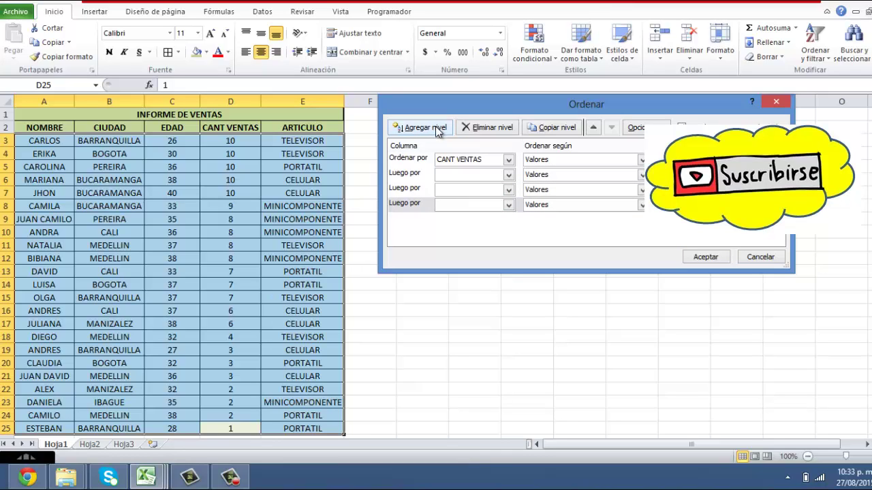
{"action": "left_click", "coordinate": [489, 130]}
{"action": "left_click", "coordinate": [489, 129]}
{"action": "left_click", "coordinate": [489, 130]}
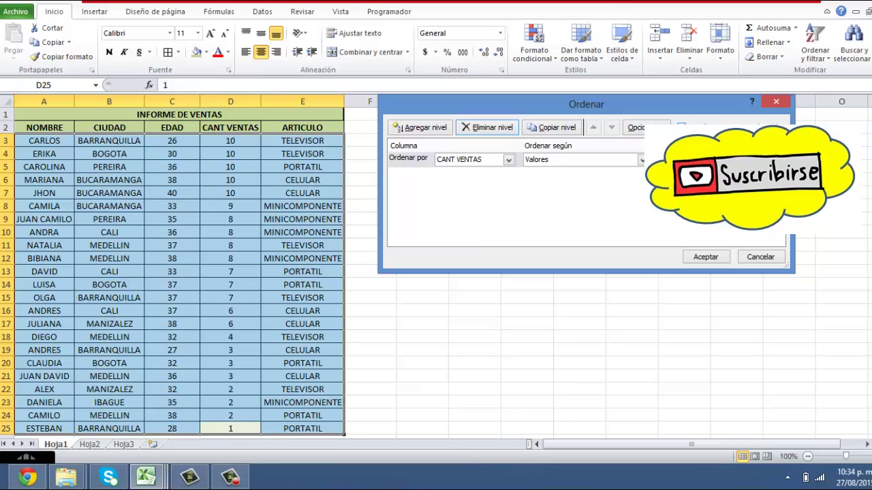
Toggle 'Mis datos tienen encabezados' repeatedly, leaving it checked so row 2 stays headers
{"action": "left_click", "coordinate": [682, 127]}
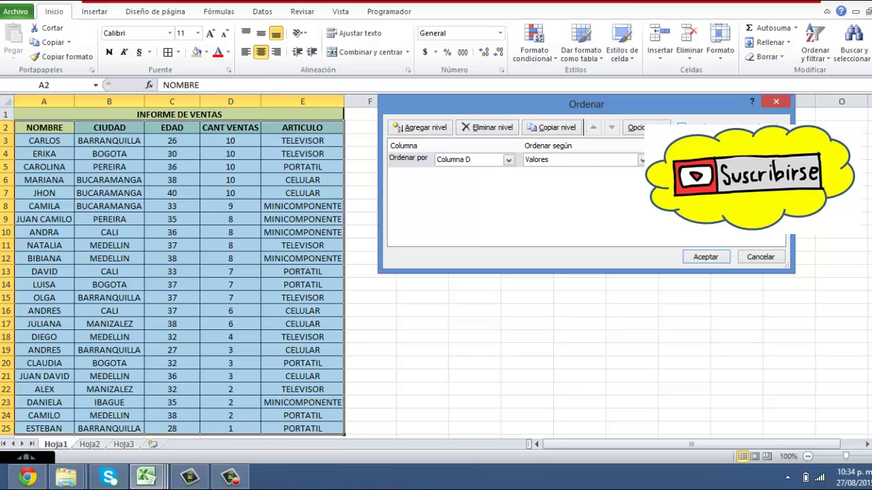
{"action": "left_click", "coordinate": [681, 127]}
{"action": "left_click", "coordinate": [681, 127]}
{"action": "left_click", "coordinate": [682, 127]}
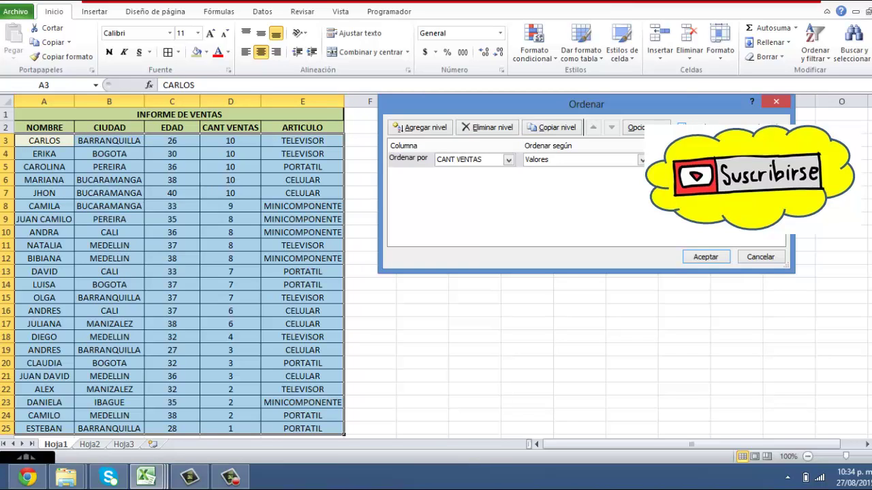
{"action": "left_click", "coordinate": [682, 127]}
{"action": "left_click", "coordinate": [682, 126]}
{"action": "left_click", "coordinate": [682, 127]}
{"action": "left_click", "coordinate": [682, 127]}
Sort by CIUDAD, add a second level by EDAD, and apply the sort
{"action": "left_click", "coordinate": [483, 162]}
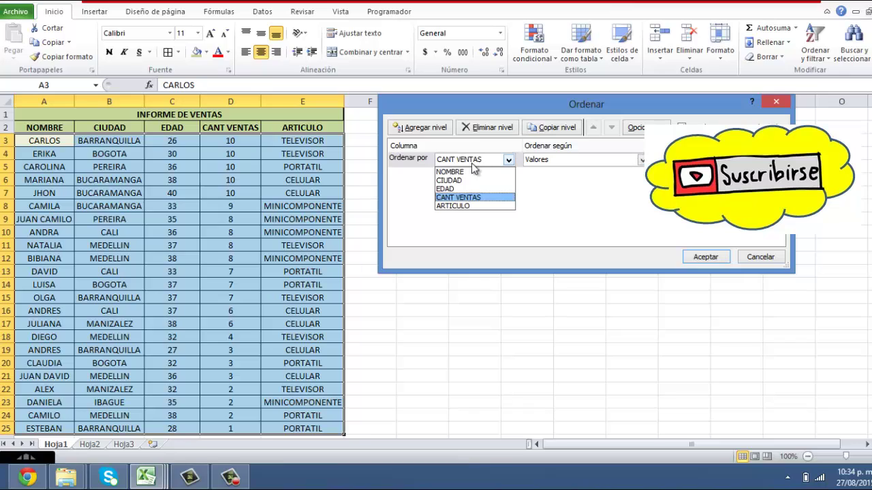
{"action": "left_click", "coordinate": [456, 179]}
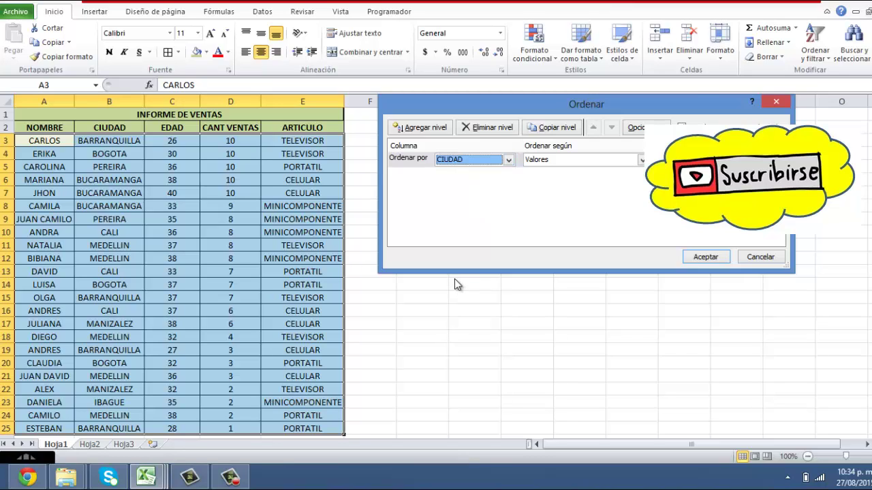
{"action": "left_click", "coordinate": [419, 127]}
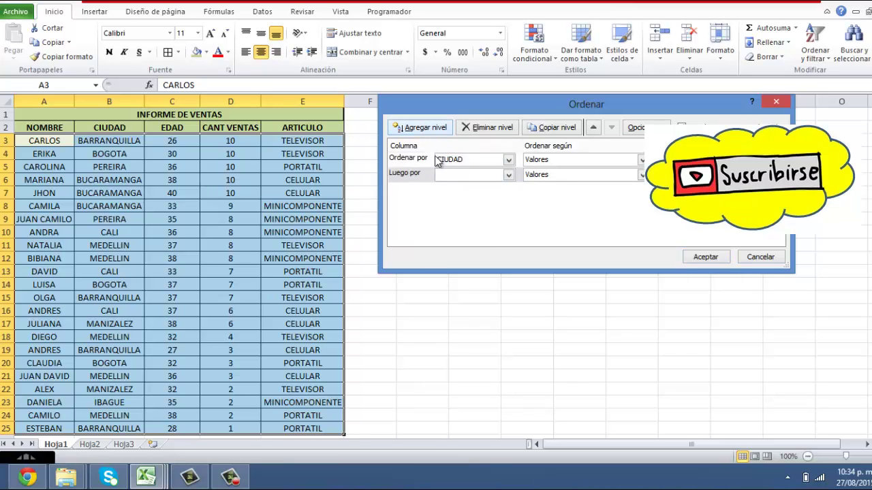
{"action": "left_click", "coordinate": [483, 179]}
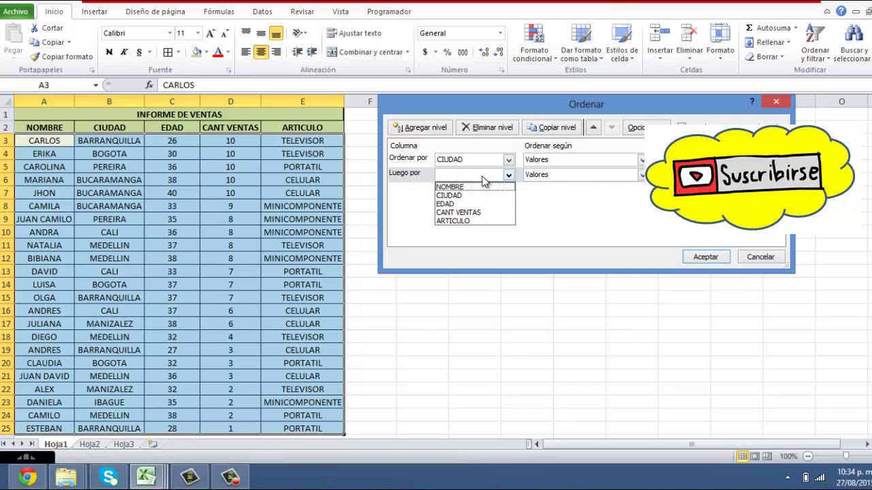
{"action": "left_click", "coordinate": [461, 206]}
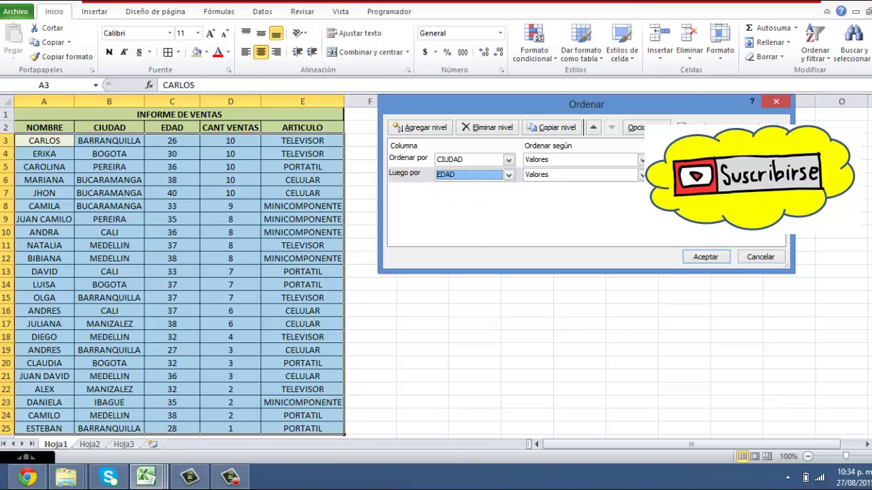
{"action": "left_click", "coordinate": [703, 258]}
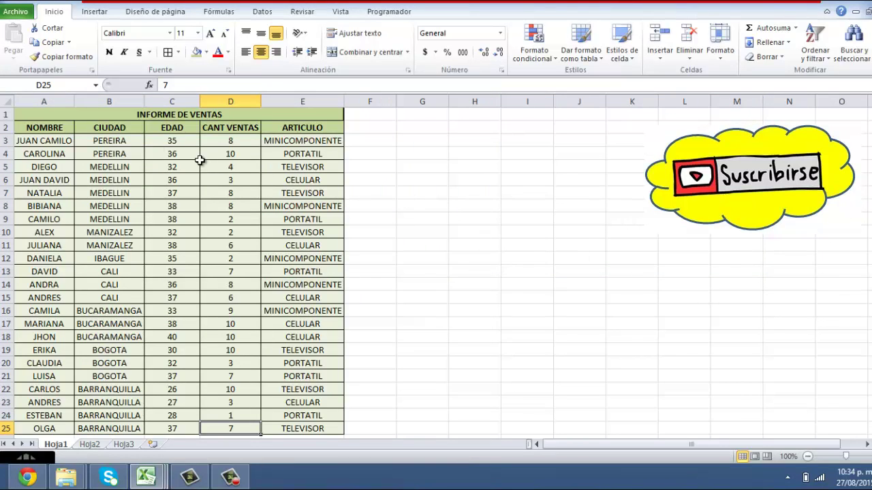
Check the sorted result: PEREIRA rows with ages 35 and 36, then MEDELLIN entries
{"action": "left_click_drag", "start_coordinate": [132, 139], "coordinate": [129, 151]}
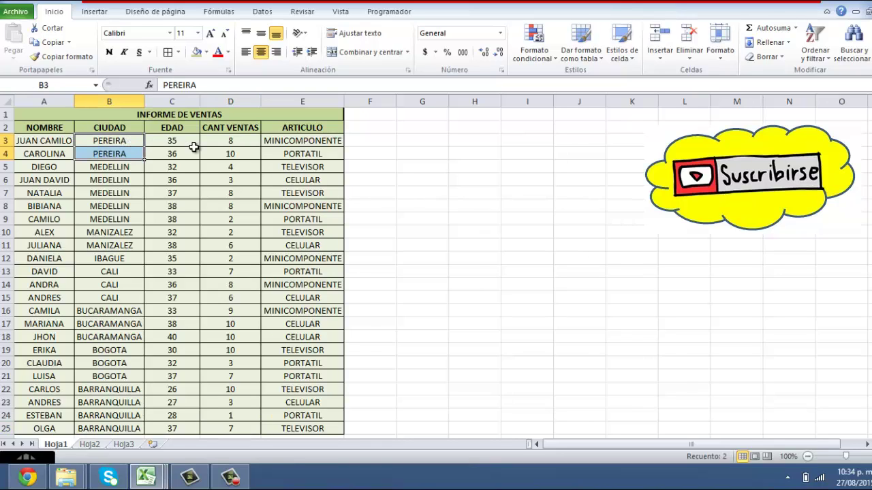
{"action": "left_click", "coordinate": [171, 141]}
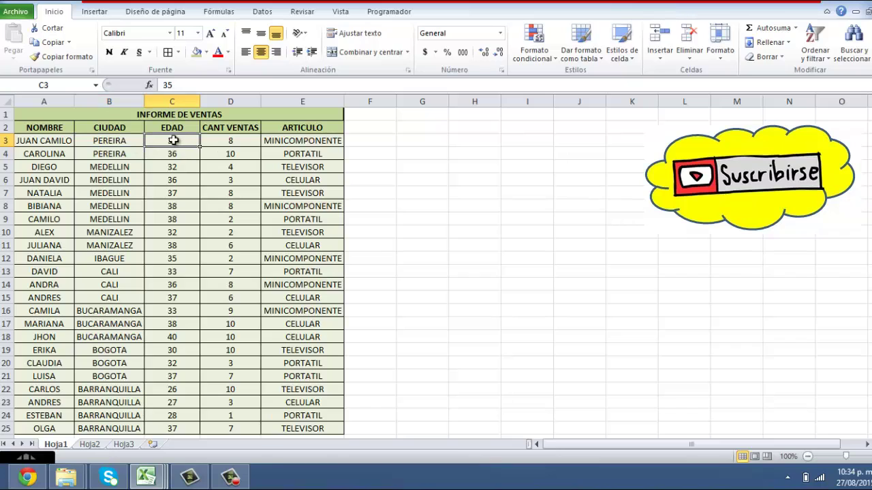
{"action": "left_click", "coordinate": [175, 153]}
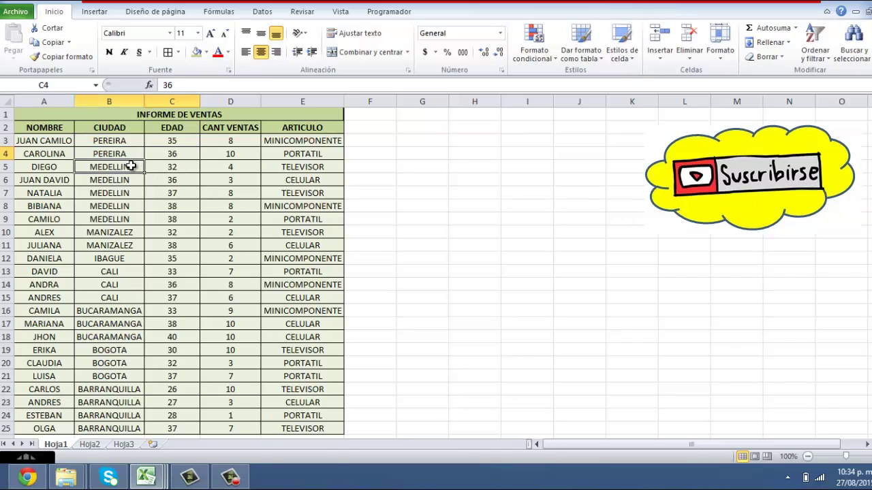
{"action": "left_click_drag", "start_coordinate": [131, 166], "coordinate": [128, 218]}
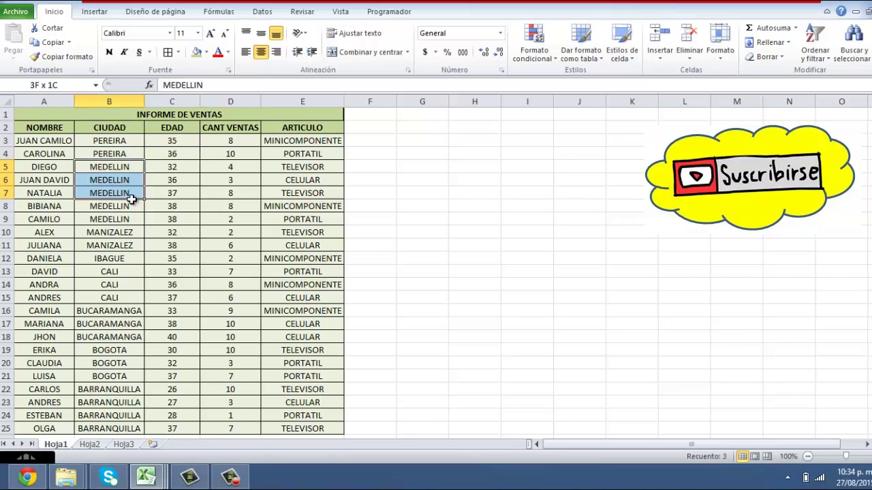
{"action": "left_click", "coordinate": [188, 166]}
{"action": "left_click", "coordinate": [188, 179]}
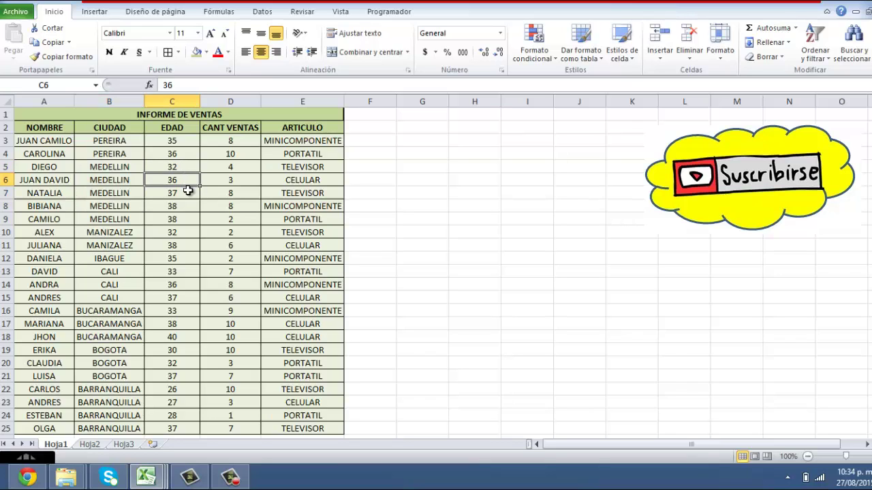
With a cell inside the sales table active, bring up the Ordenar y filtrar menu
{"action": "left_click", "coordinate": [188, 192]}
{"action": "left_click", "coordinate": [187, 217]}
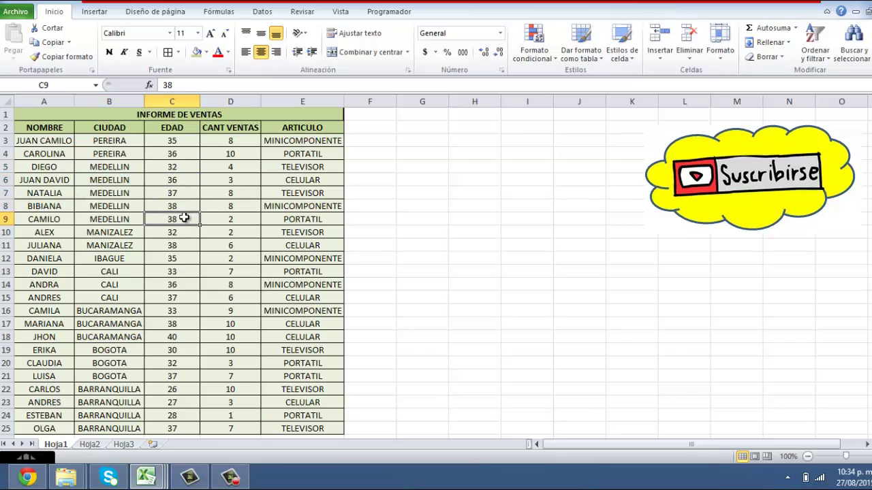
{"action": "scroll", "coordinate": [185, 218], "scroll_direction": "down", "scroll_amount": 1}
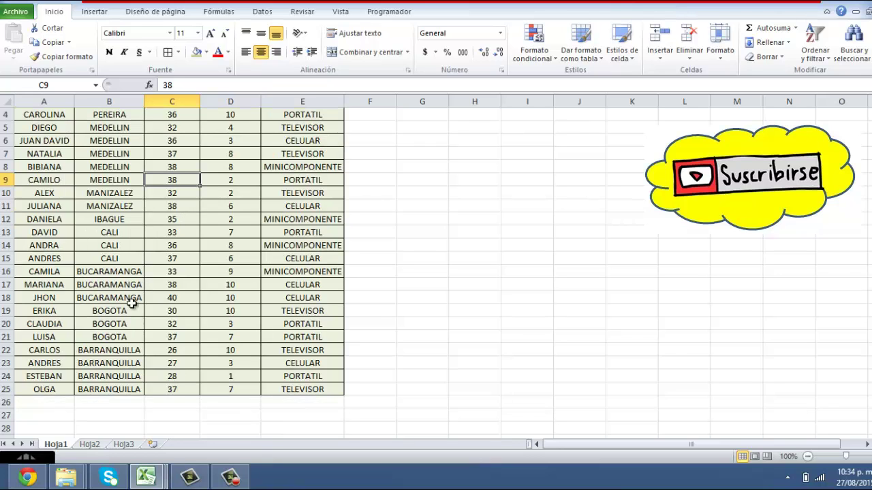
{"action": "scroll", "coordinate": [130, 299], "scroll_direction": "up", "scroll_amount": 1}
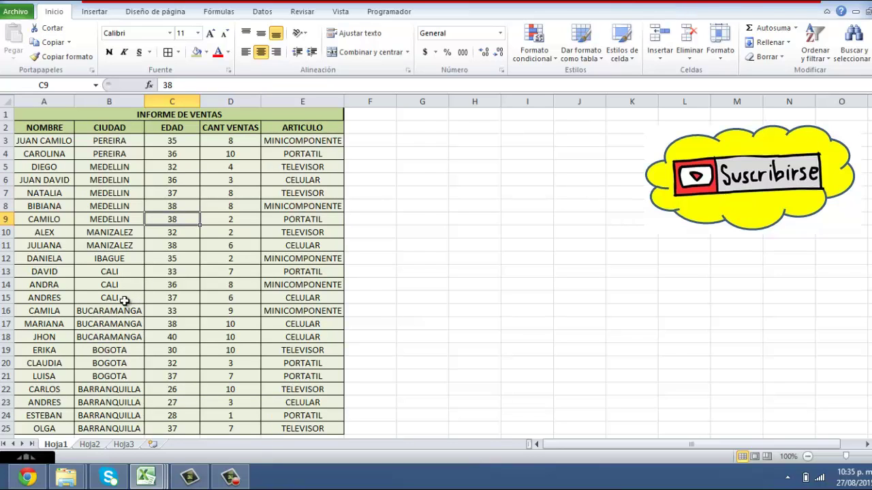
{"action": "left_click", "coordinate": [814, 42]}
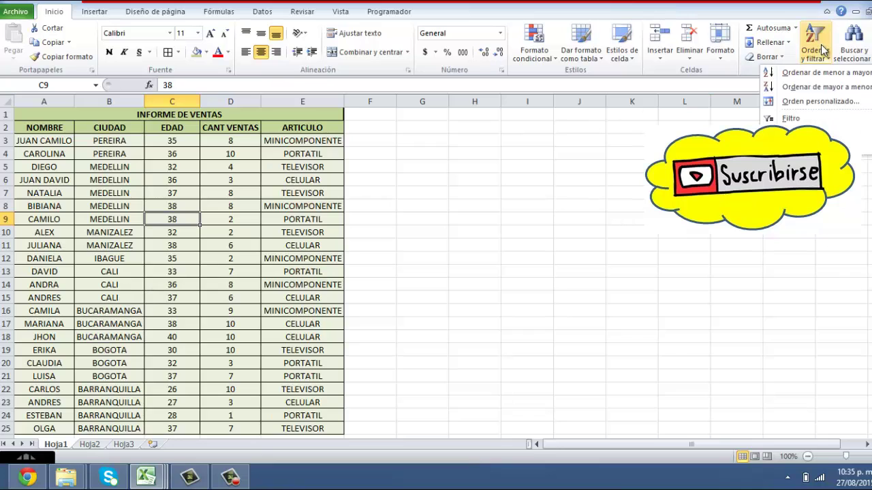
Cancel a custom sort attempt unapplied, then select the table range A2:E25
{"action": "left_click", "coordinate": [810, 101]}
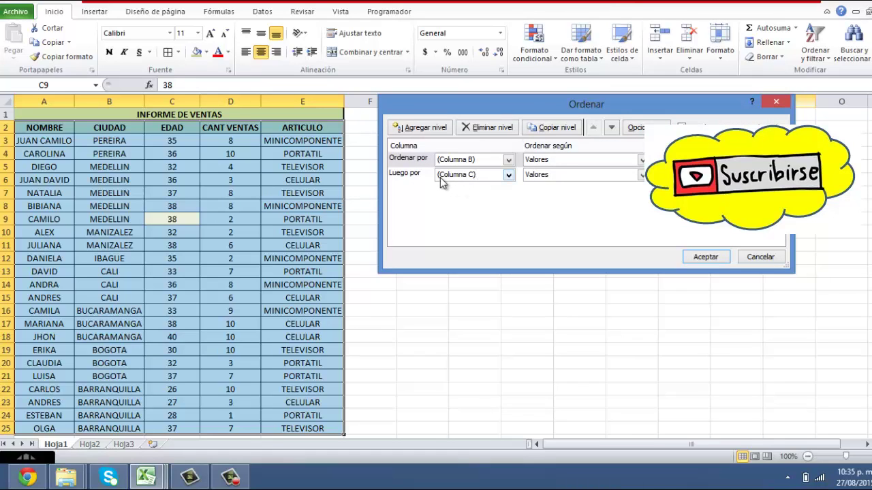
{"action": "left_click", "coordinate": [683, 127]}
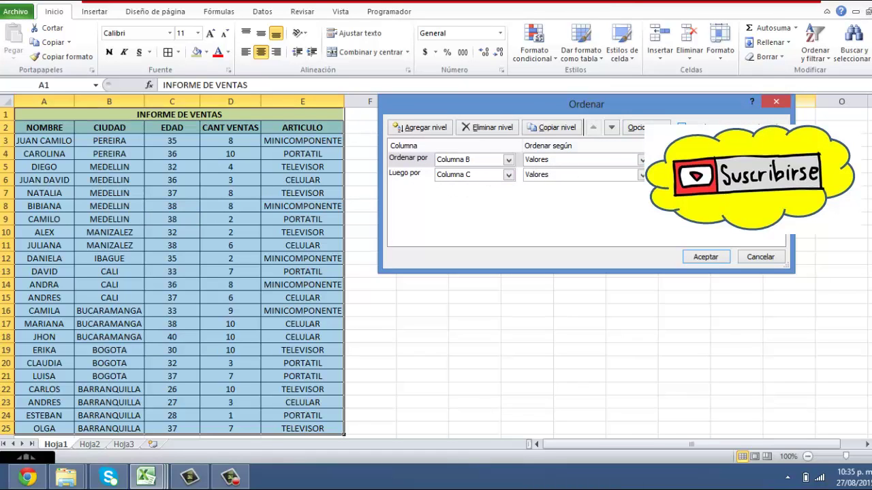
{"action": "left_click", "coordinate": [683, 127]}
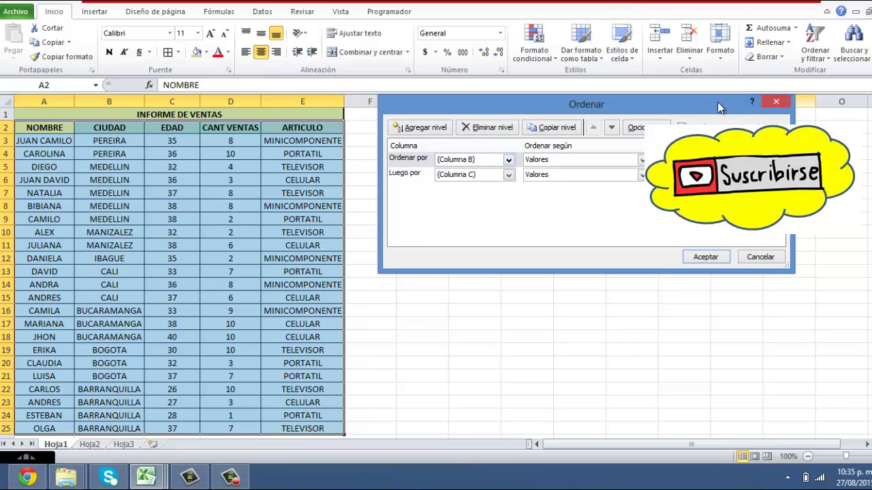
{"action": "left_click", "coordinate": [779, 103]}
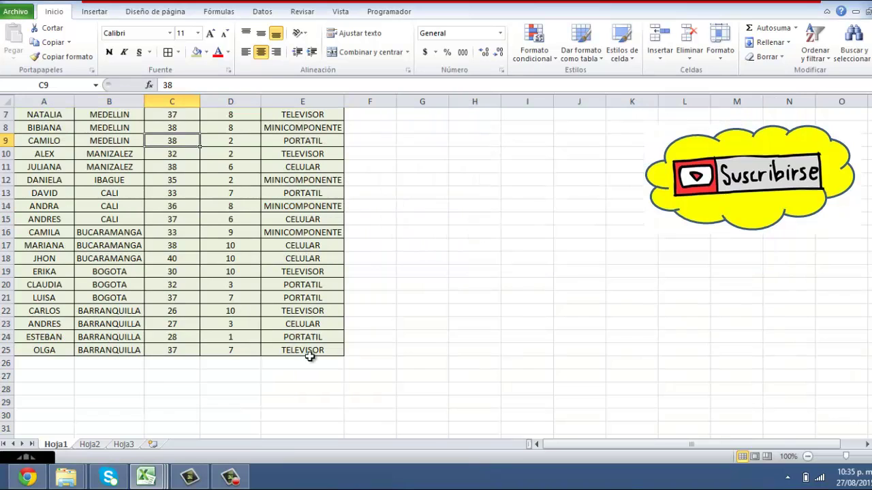
{"action": "mouse_move", "coordinate": [303, 363]}
{"action": "left_mouse_down"}
{"action": "mouse_move", "coordinate": [52, 128]}
{"action": "mouse_move", "coordinate": [331, 415]}
{"action": "left_mouse_up"}
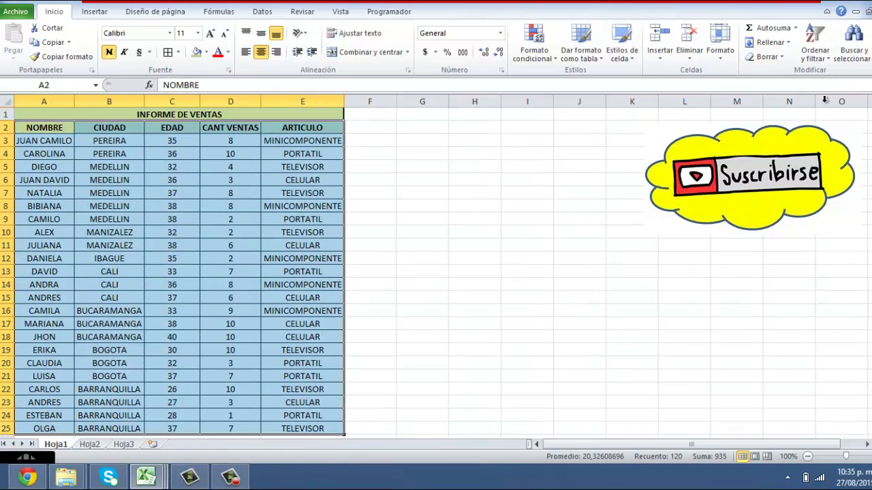
In Orden personalizado, change Ordenar por to ARTICULO and Luego por to CANT VENTAS
{"action": "left_click", "coordinate": [821, 59]}
{"action": "left_click", "coordinate": [831, 101]}
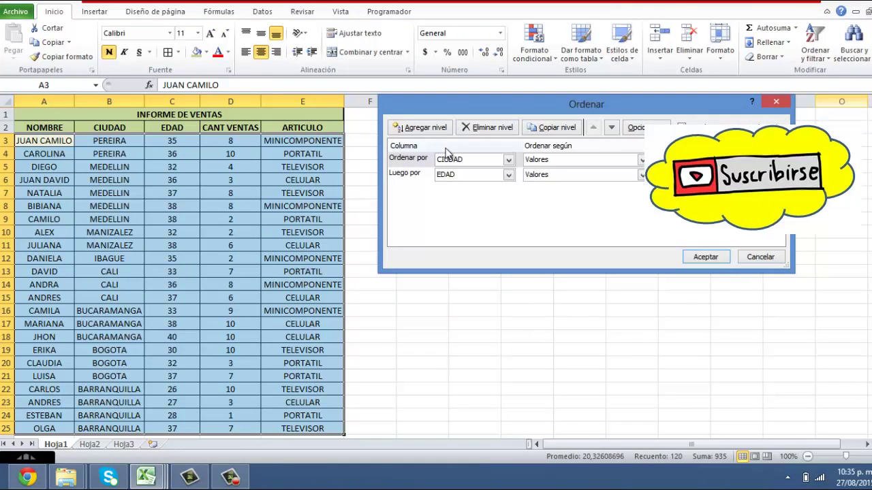
{"action": "left_click", "coordinate": [494, 162]}
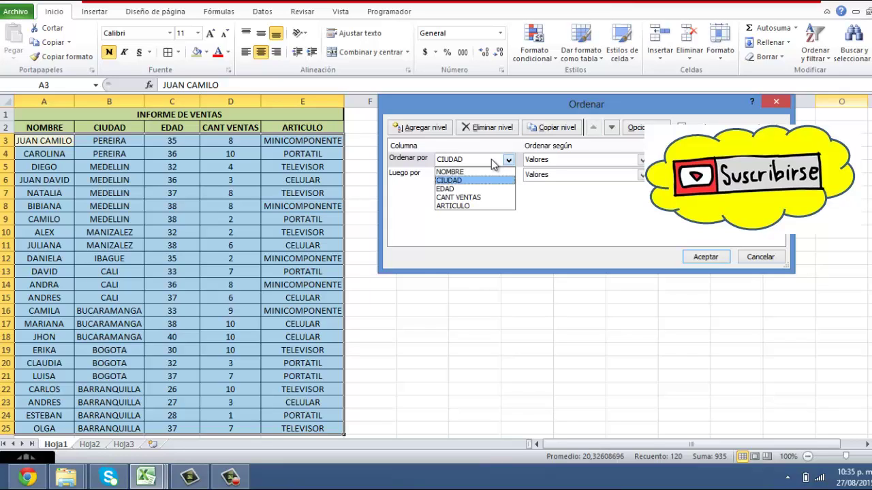
{"action": "left_click", "coordinate": [470, 207]}
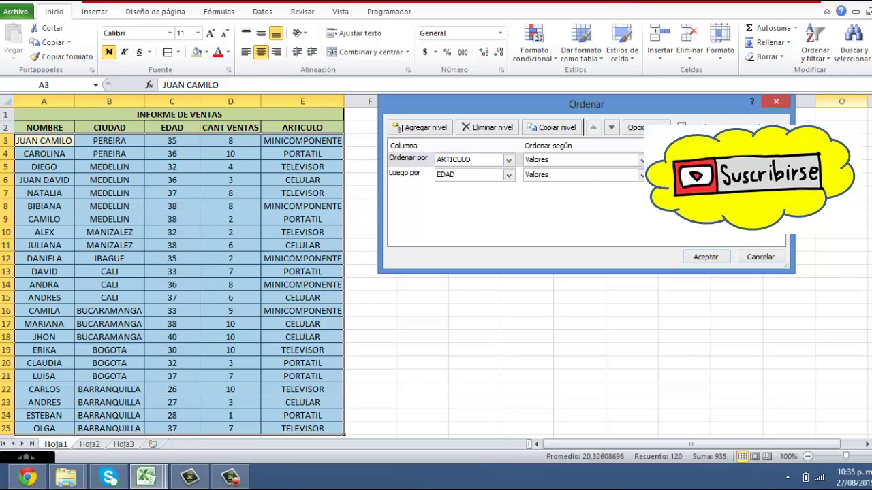
{"action": "left_click", "coordinate": [508, 175]}
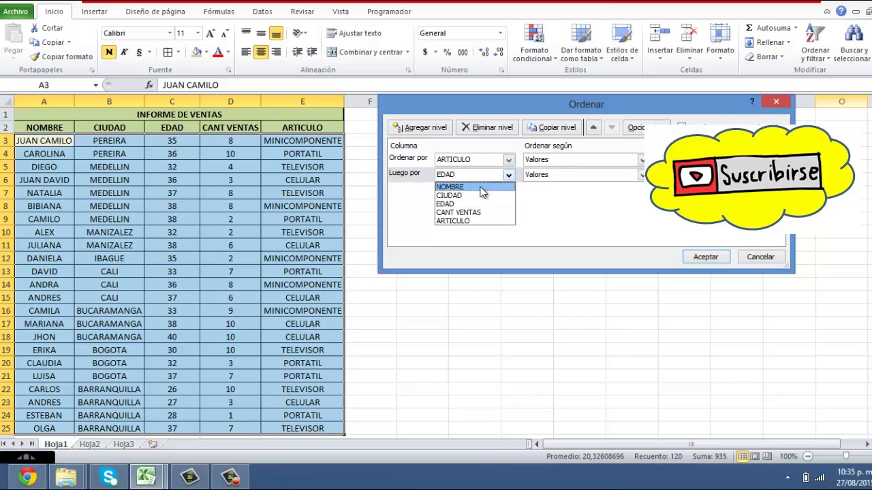
{"action": "left_click", "coordinate": [477, 212]}
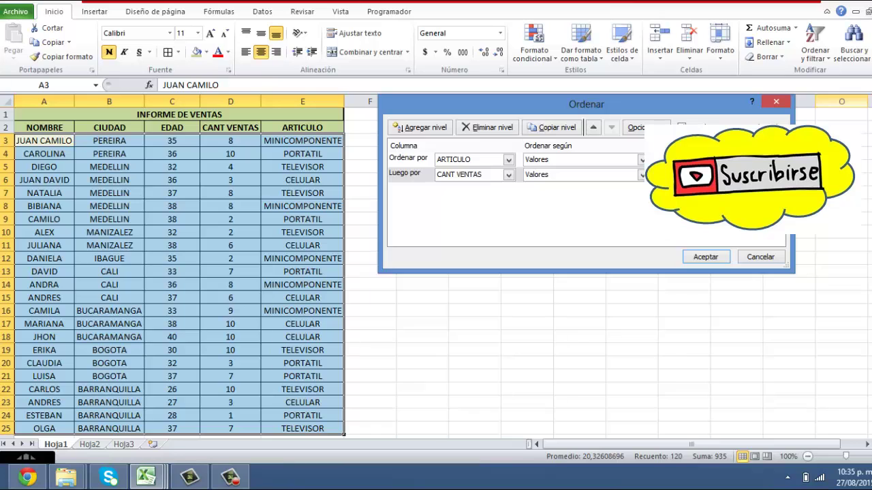
Apply the ARTICULO-then-CANT VENTAS sort and deselect the table range
{"action": "left_click", "coordinate": [706, 257]}
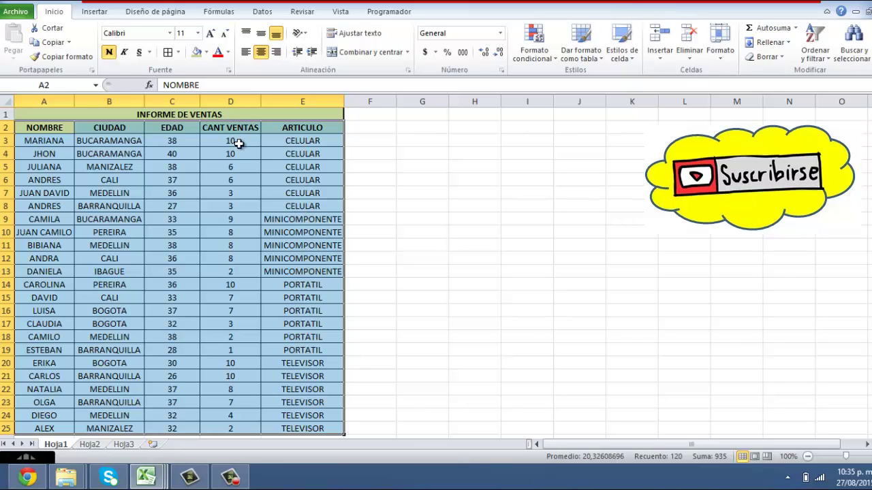
{"action": "left_click", "coordinate": [279, 388]}
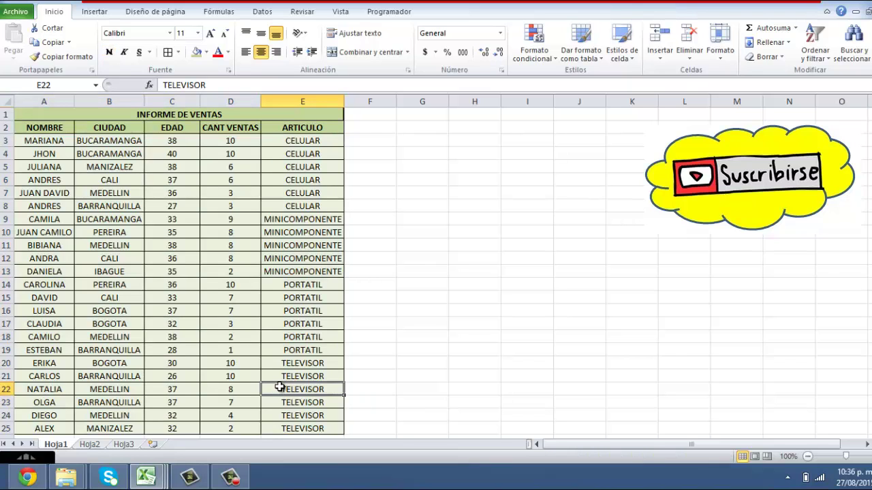